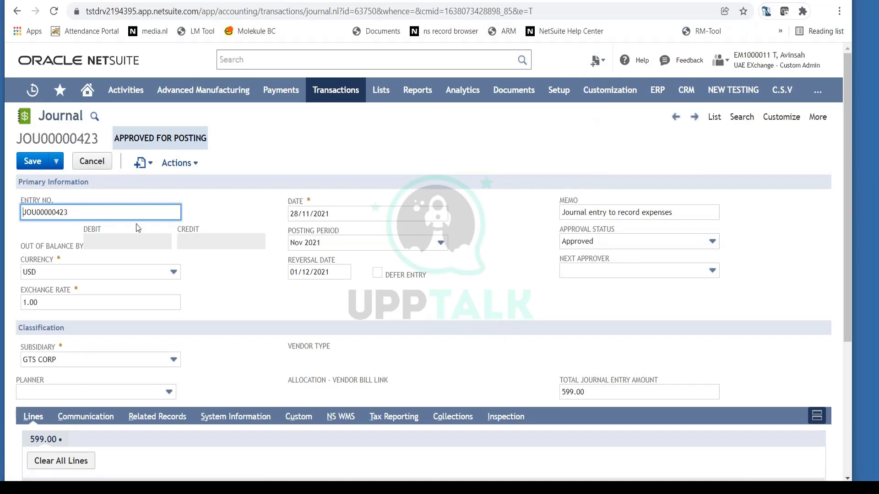
Cancel editing journal JOU00000423 to return to its saved read-only view.
click(91, 161)
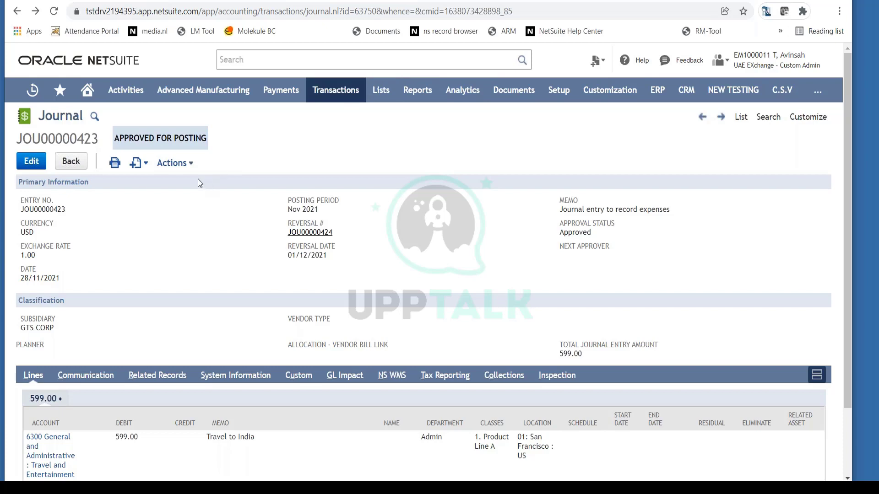
Make a copy of journal JOU00000423 as new entry JOU00000425.
mouse_move(191, 167)
scroll(443, 278, down, 1)
scroll(443, 277, up, 1)
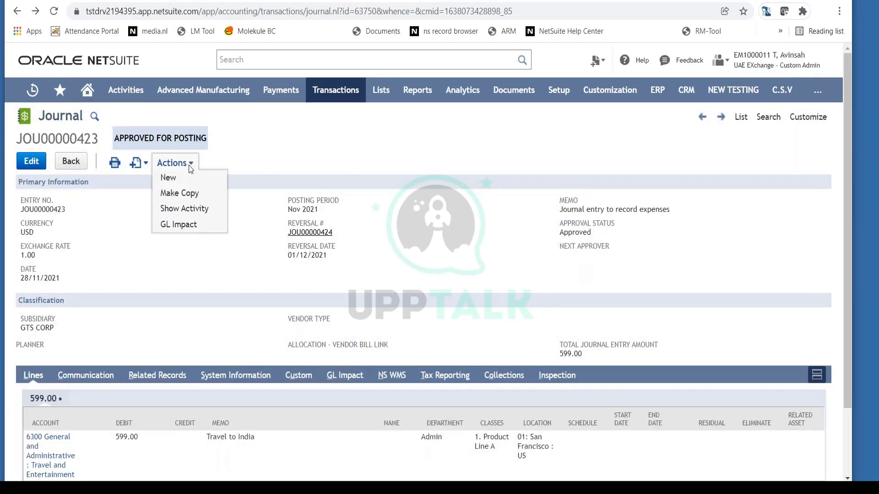
click(220, 195)
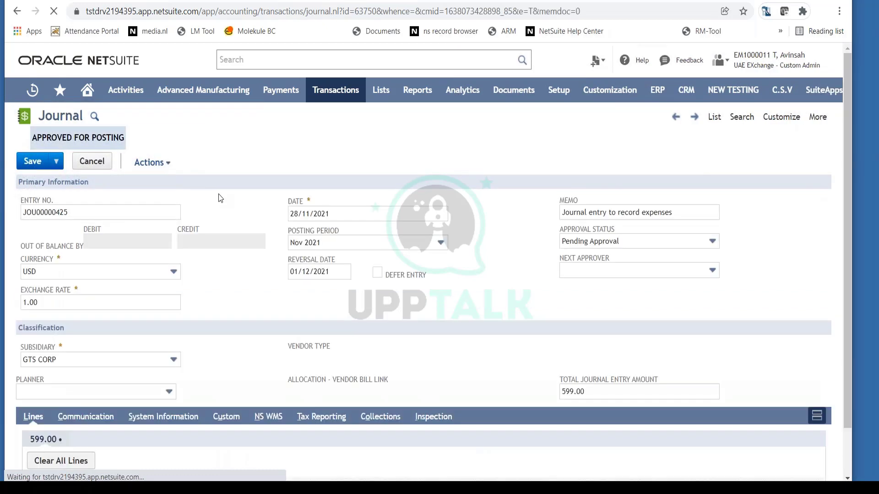
scroll(311, 298, down, 1)
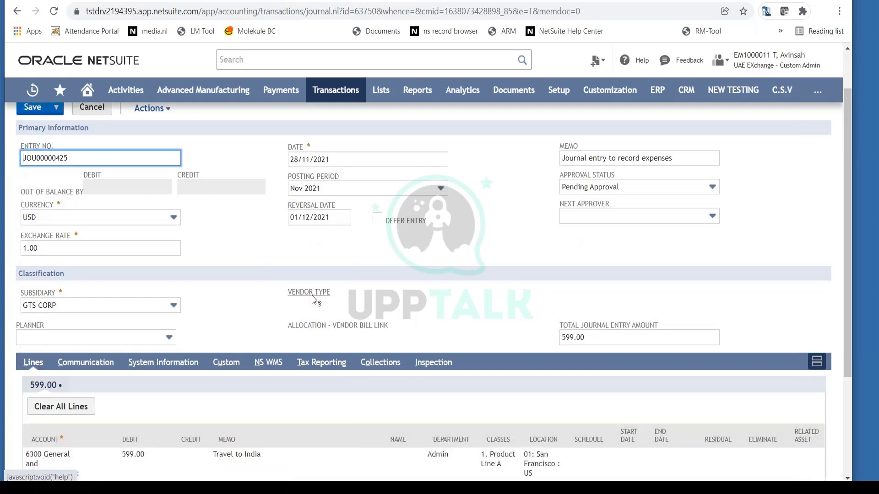
scroll(312, 315, down, 3)
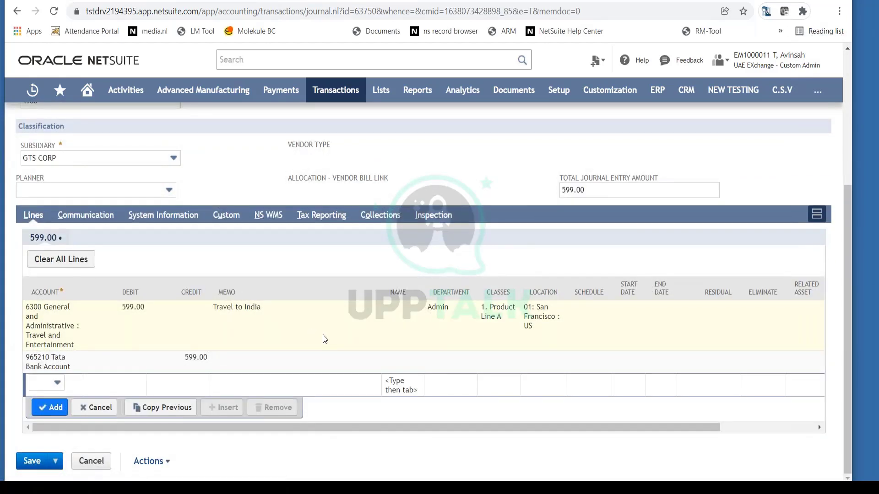
scroll(333, 334, up, 5)
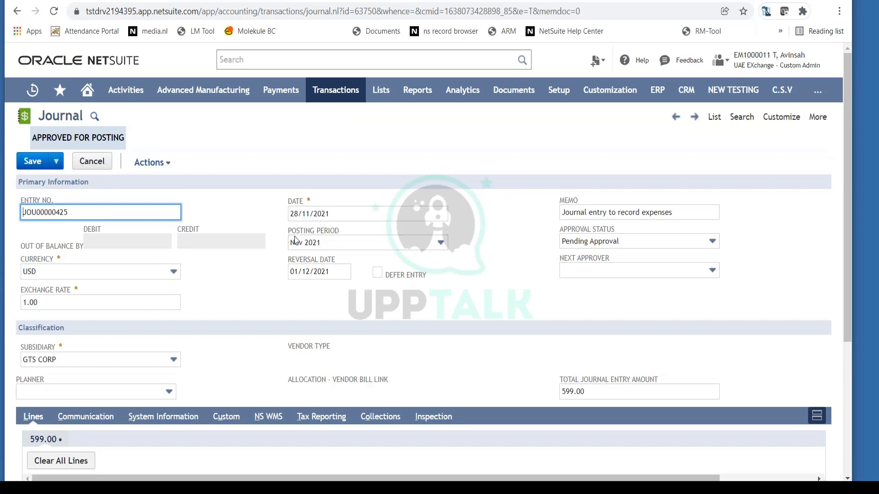
scroll(261, 232, down, 5)
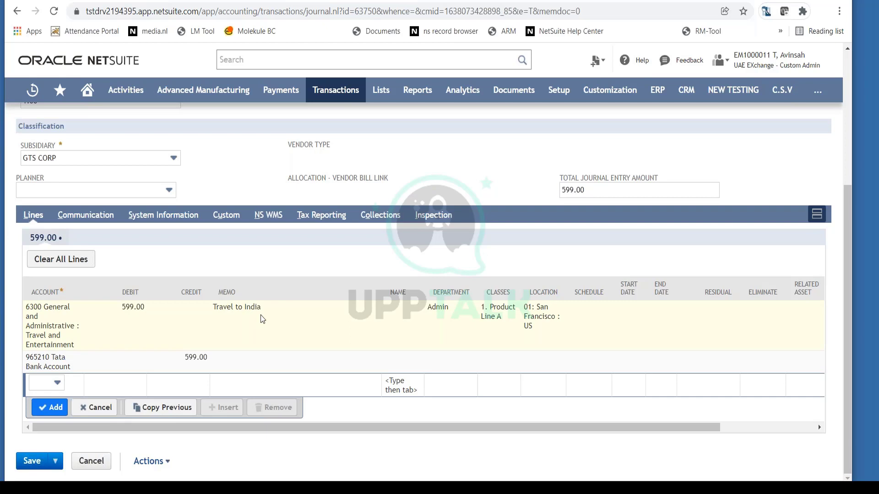
scroll(260, 315, up, 5)
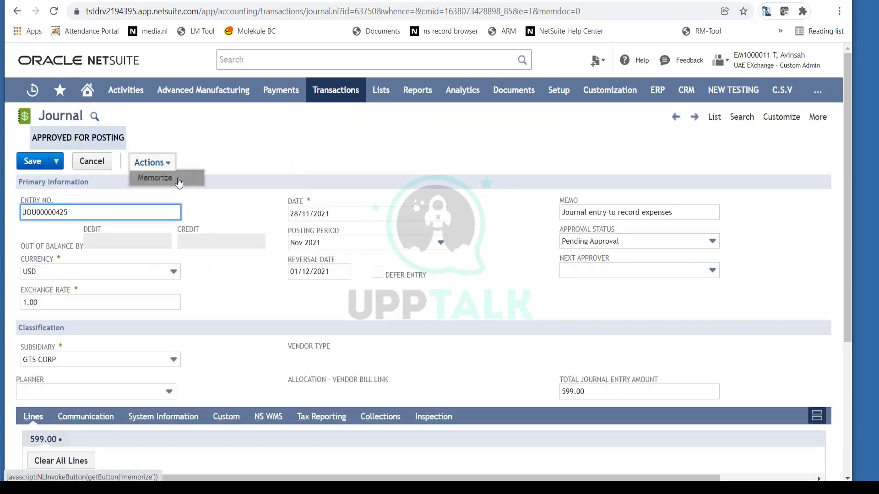
Clear the copied journal's reversal date and memorize it as a transaction definition.
click(179, 183)
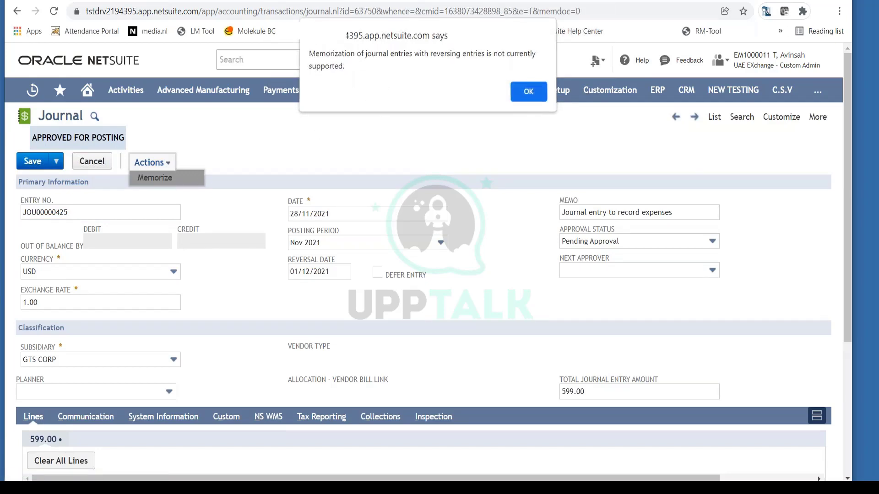
key(Return)
key(Delete)
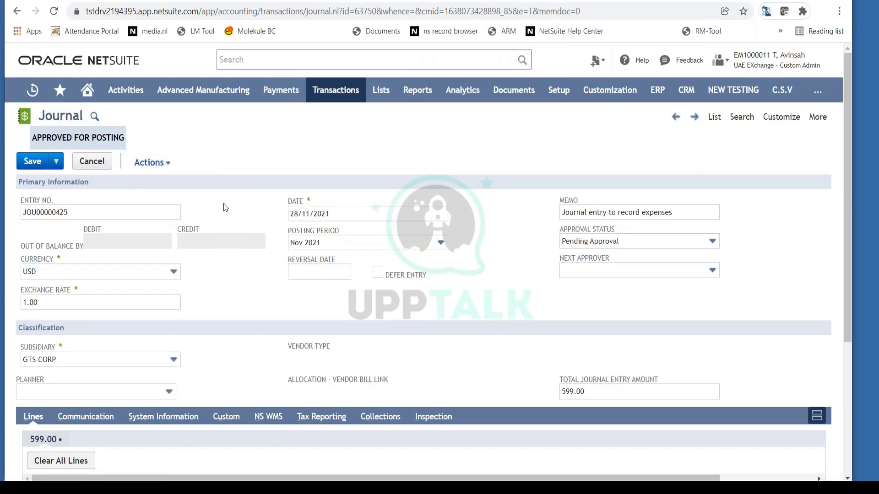
click(152, 163)
click(154, 178)
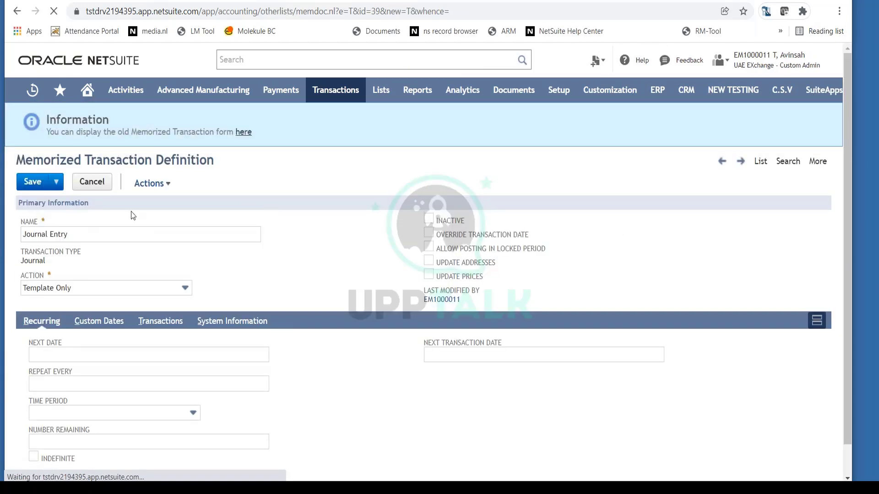
Replace the default name Journal Entry with 'Travel expense to India Monthly'.
double_click(99, 240)
triple_click(94, 239)
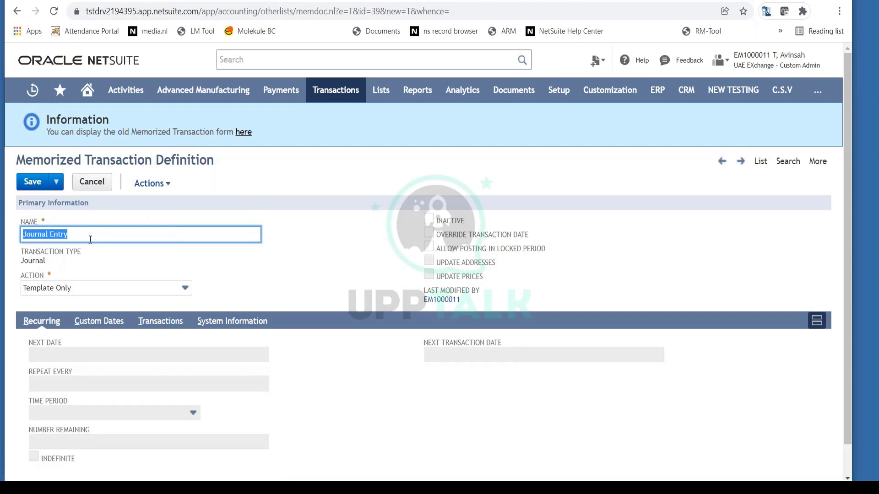
text(Tra)
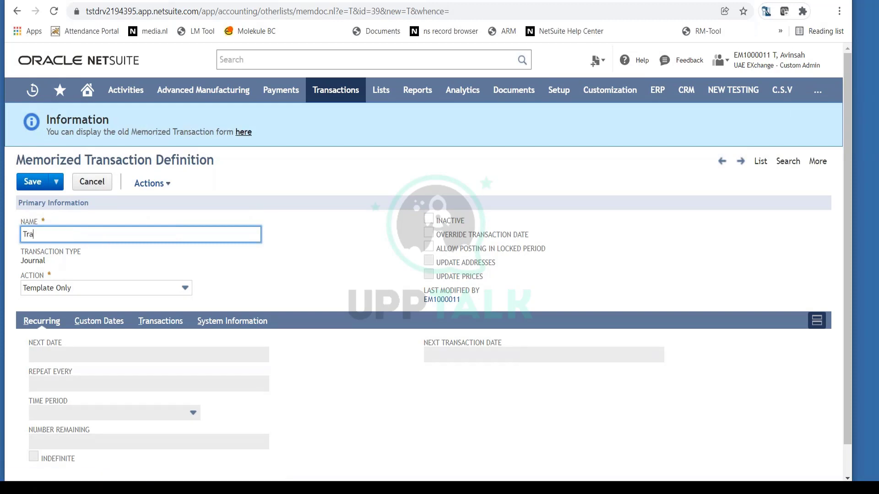
text(nsactio)
key(BackSpace)
key(BackSpace)
key(BackSpace)
key(BackSpace)
key(BackSpace)
key(BackSpace)
key(BackSpace)
key(BackSpace)
key(BackSpace)
key(BackSpace)
text(Travel expense to India Monthly)
Show the Action choices Template Only, Automatic and Reminder for the memorized journal.
click(163, 284)
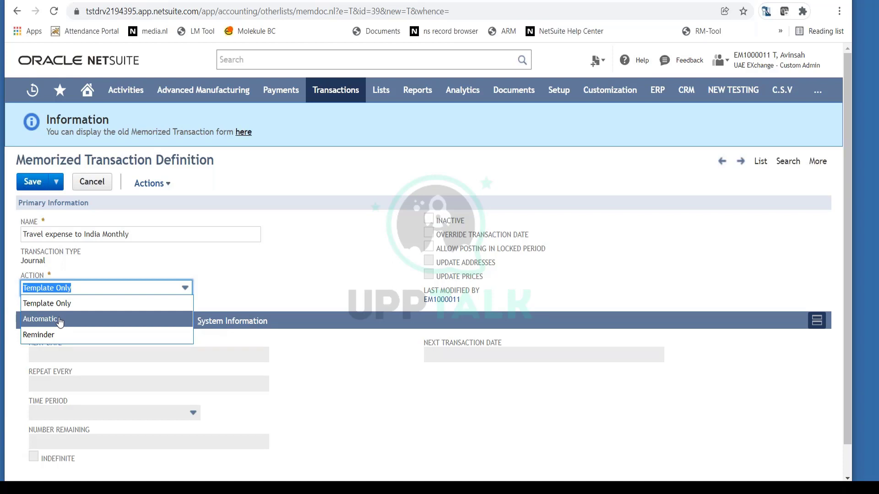
Choose Automatic as the memorized journal's action.
click(59, 322)
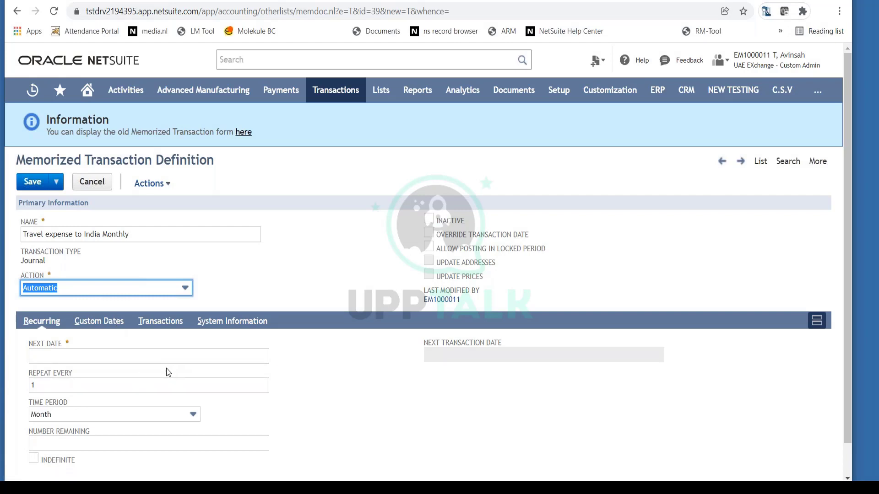
Set the Next Date to 30/11/2021 from the calendar.
click(161, 358)
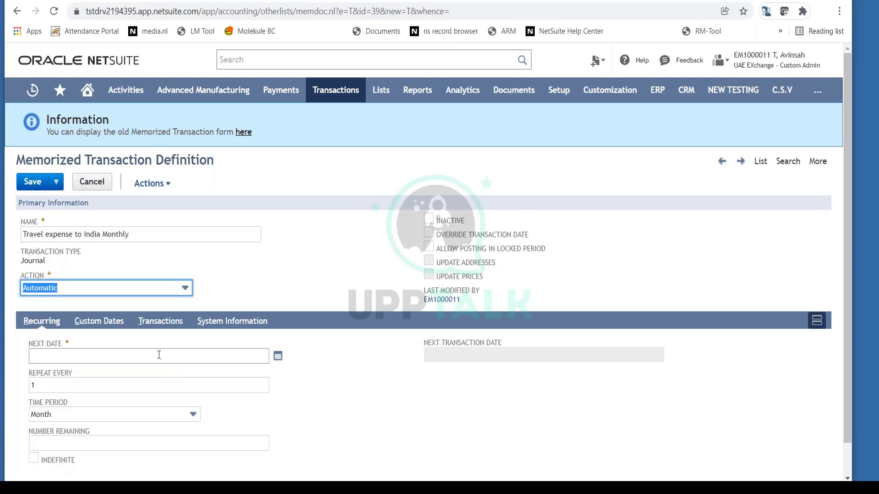
click(50, 347)
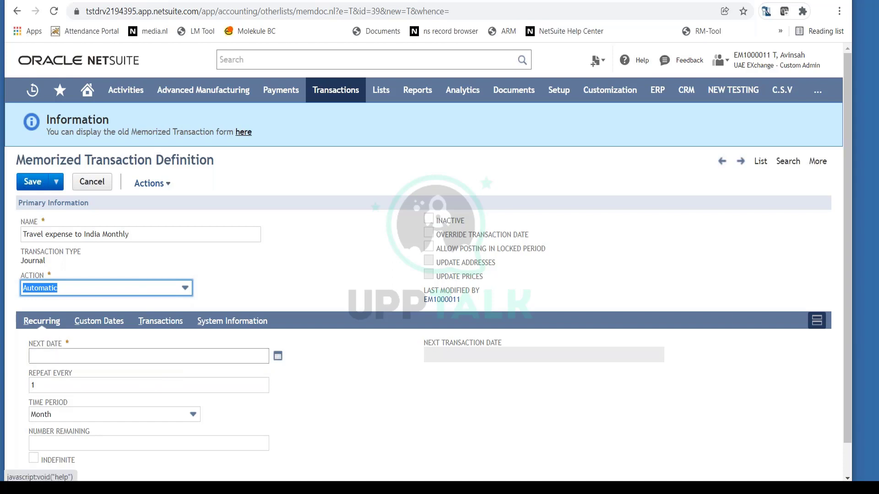
click(277, 358)
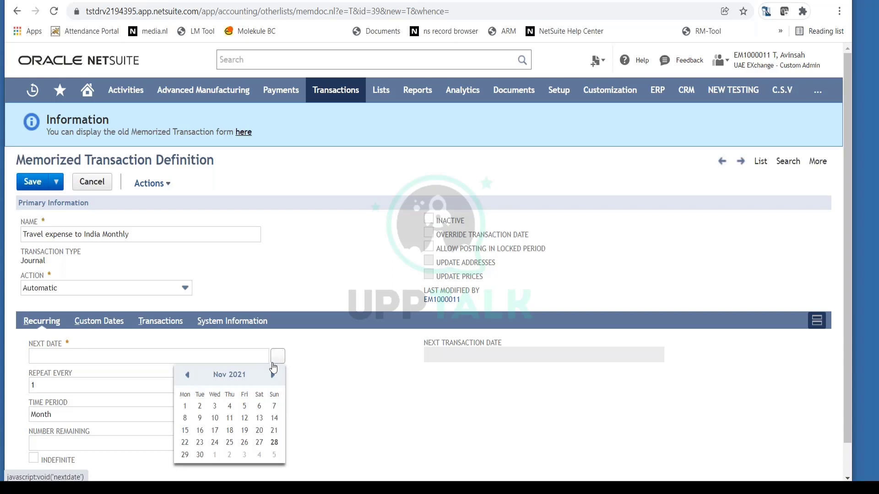
click(201, 455)
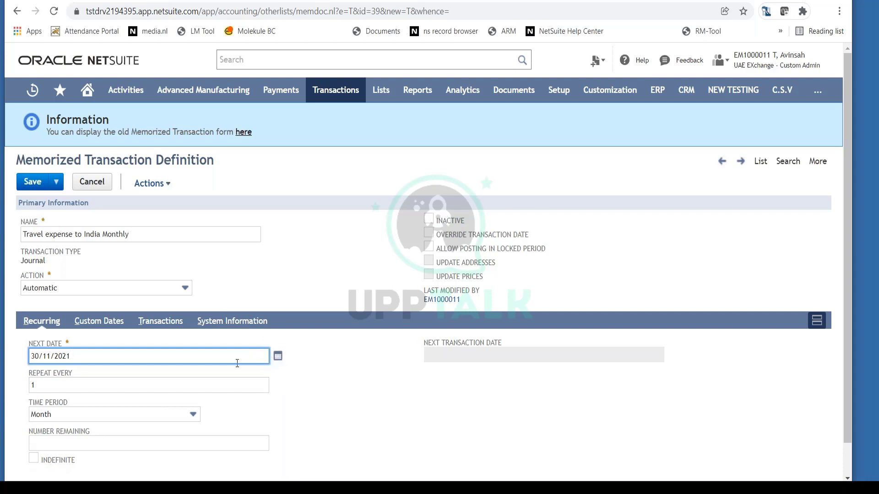
click(278, 357)
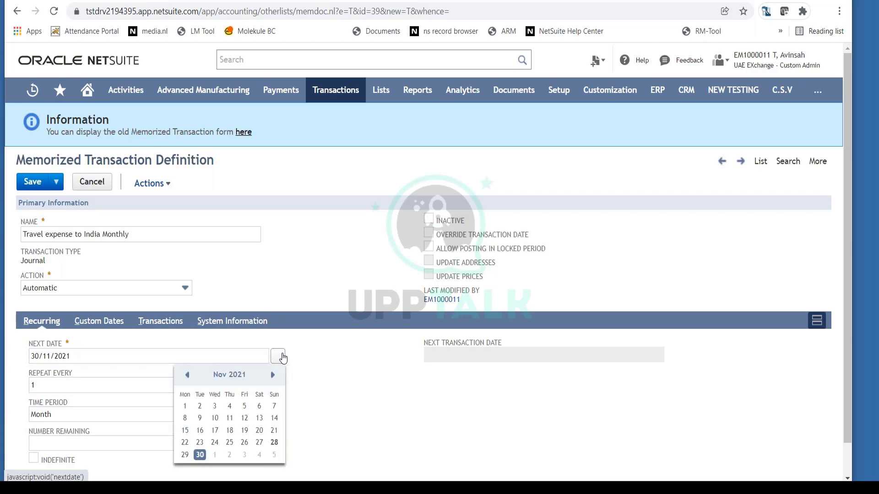
click(199, 454)
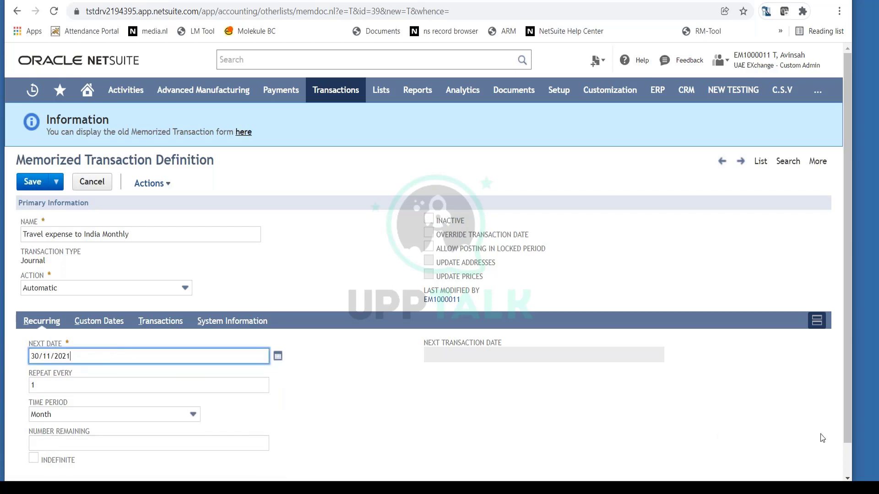
Enter 6 as Number Remaining and toggle the repeat-indefinitely option on and off.
scroll(848, 354, down, 1)
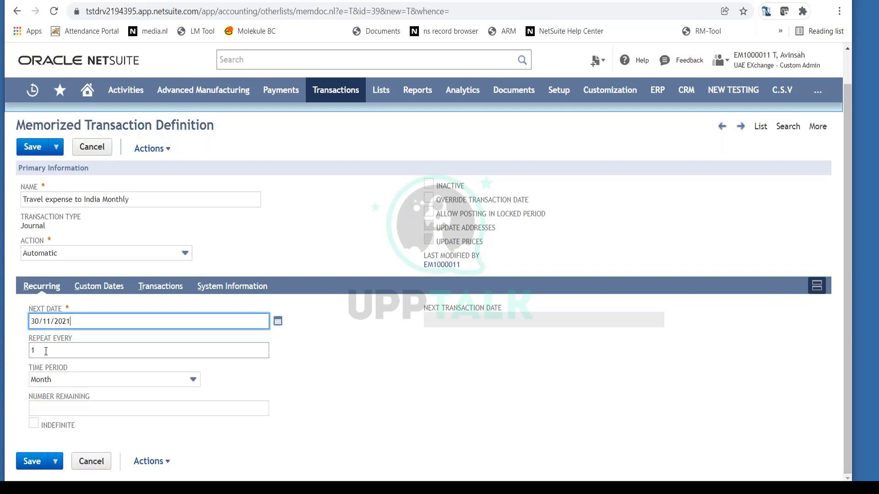
click(66, 407)
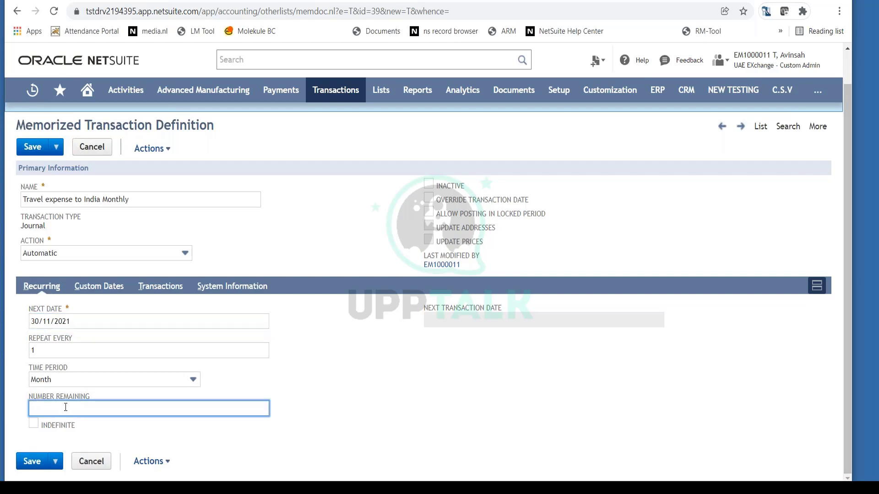
text(6)
click(320, 442)
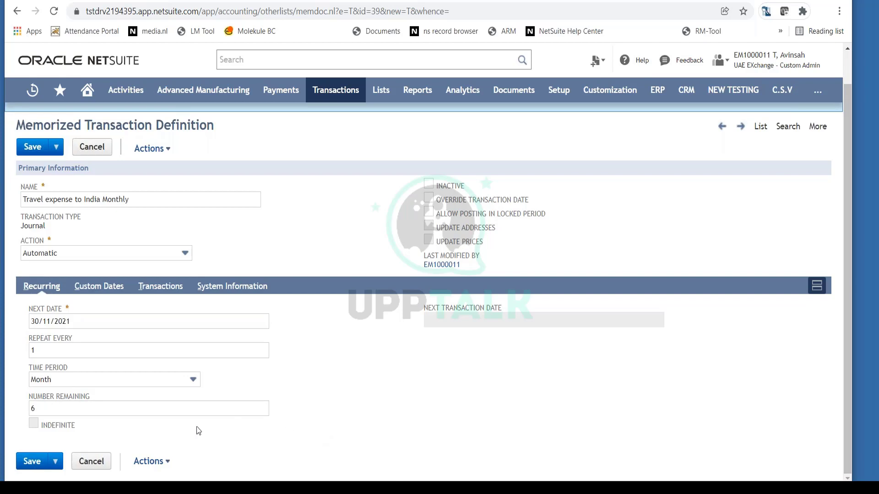
double_click(46, 408)
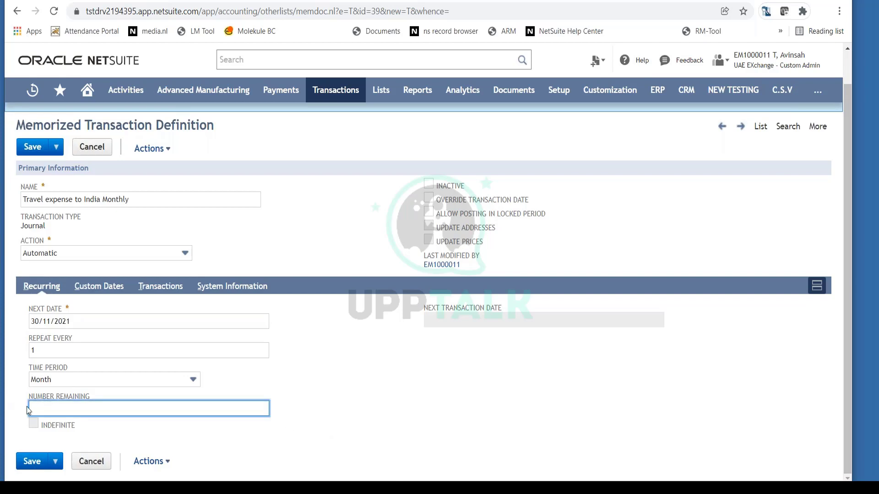
click(34, 424)
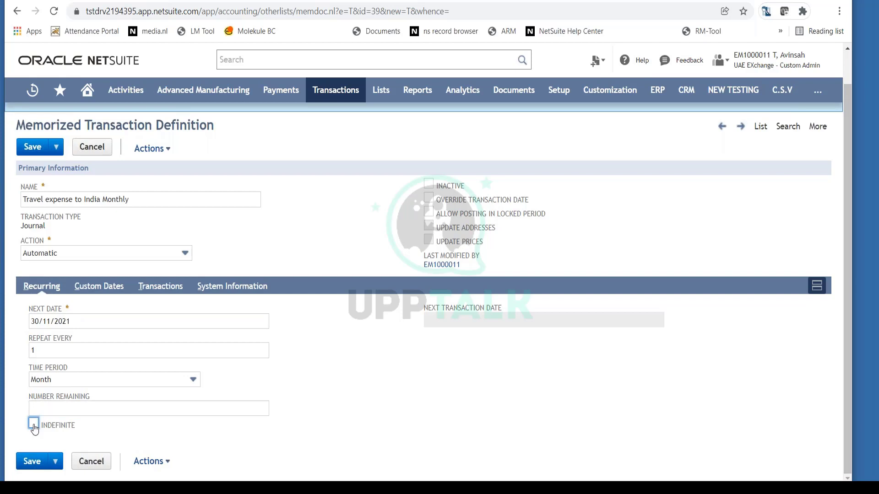
click(34, 425)
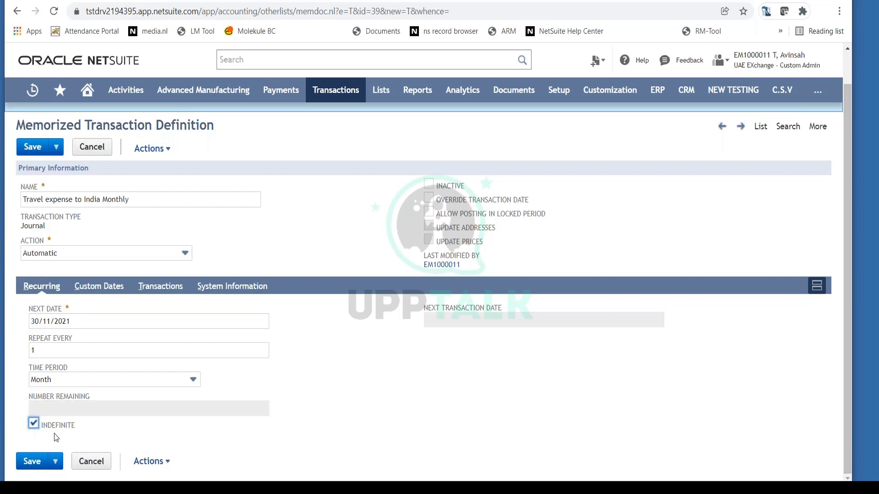
click(33, 423)
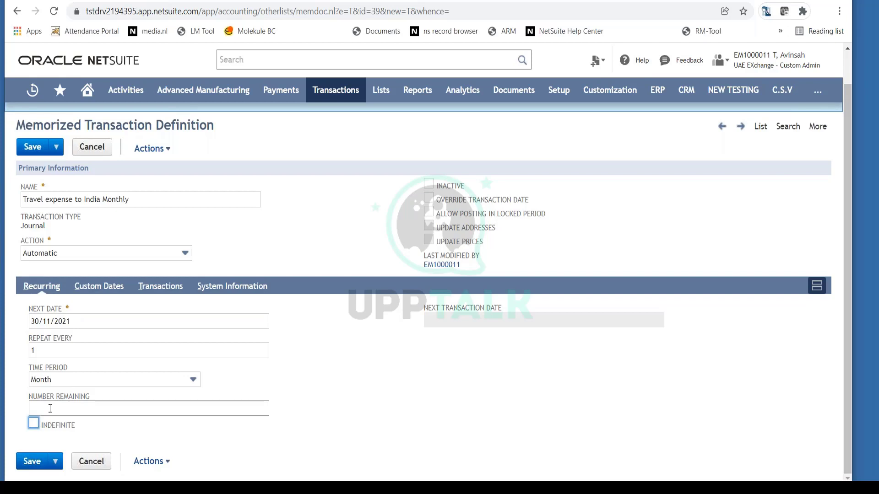
Set Number Remaining to 3, keeping Month period repeating every 1.
click(50, 408)
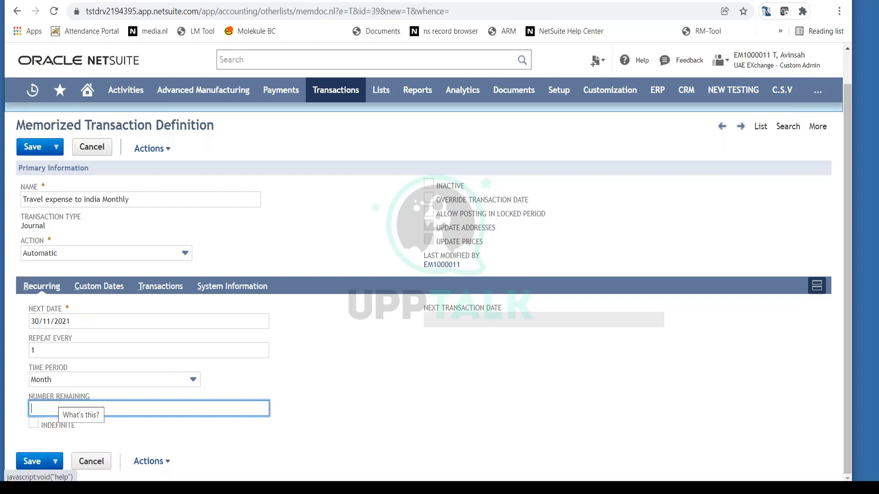
text(6)
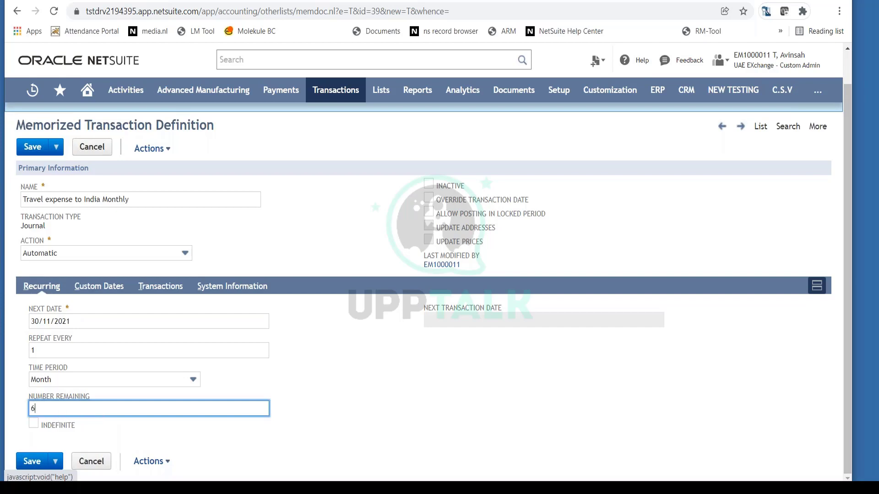
click(231, 448)
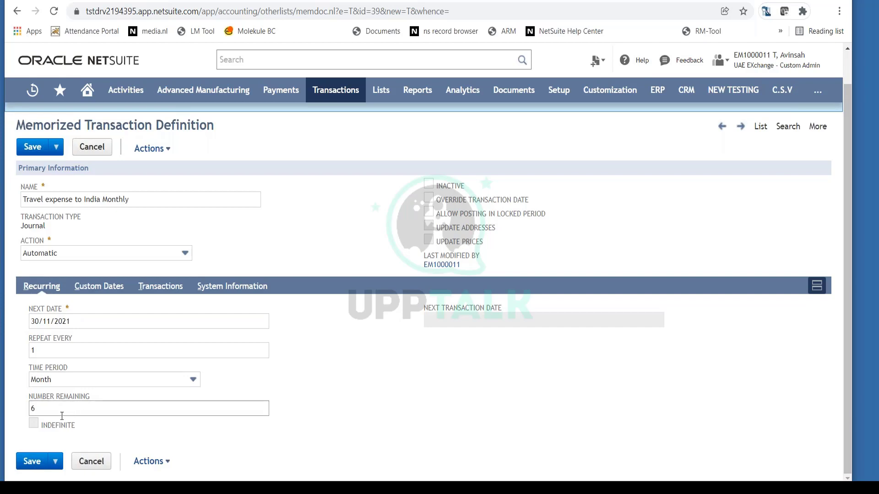
drag(60, 415, 7, 401)
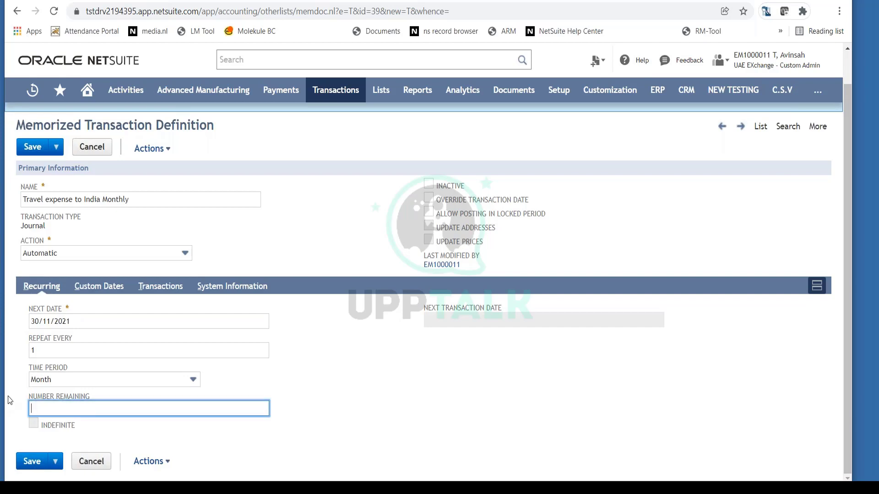
text(1)
click(206, 430)
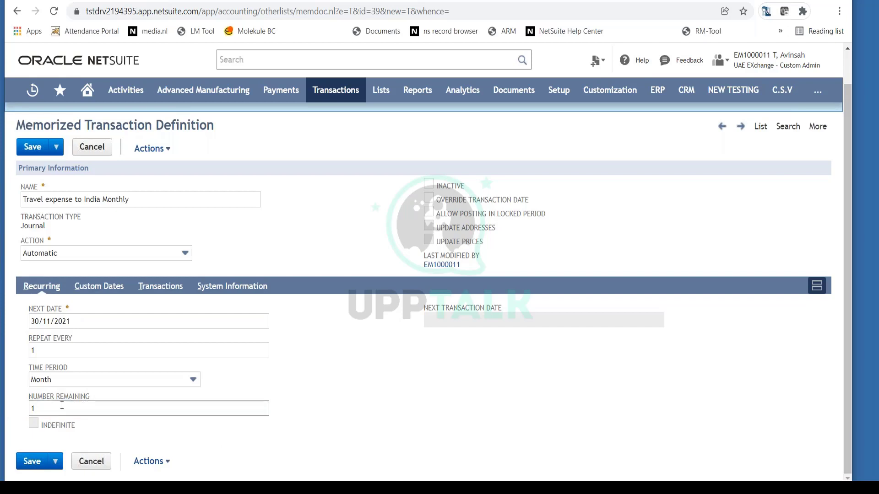
drag(63, 408, 6, 401)
key(BackSpace)
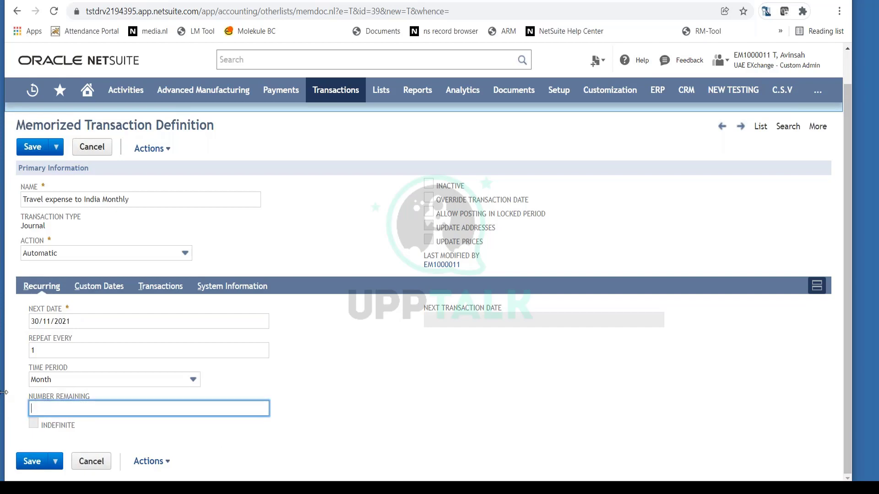
text(3)
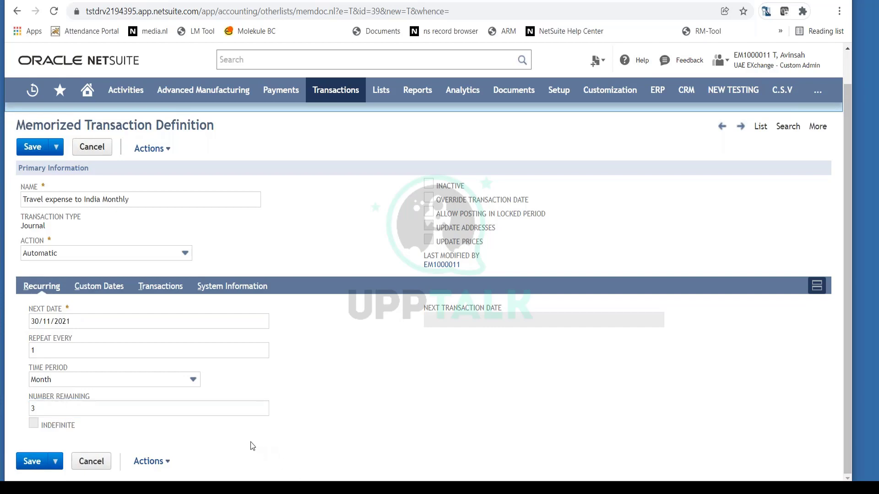
click(127, 435)
Save the memorized transaction and accept automatic posting on the recurrence date.
click(30, 153)
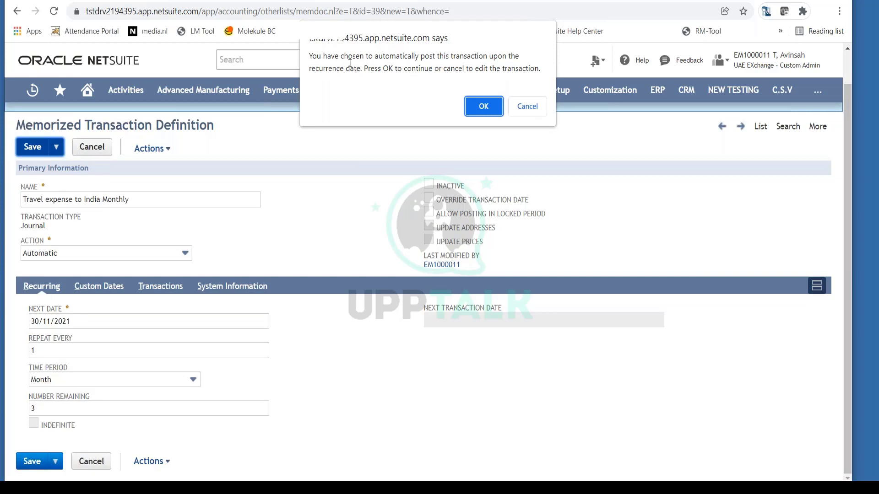
click(483, 106)
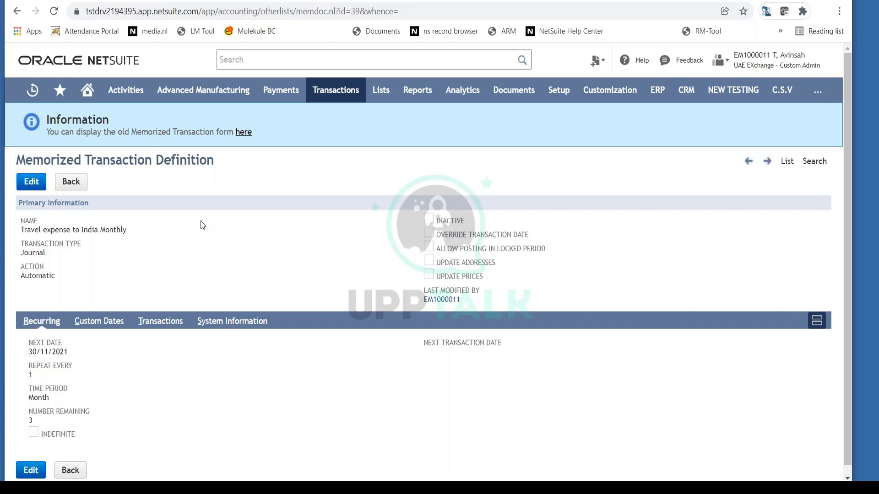
Switch to the old-style form and open the Memorized Transactions list.
click(243, 133)
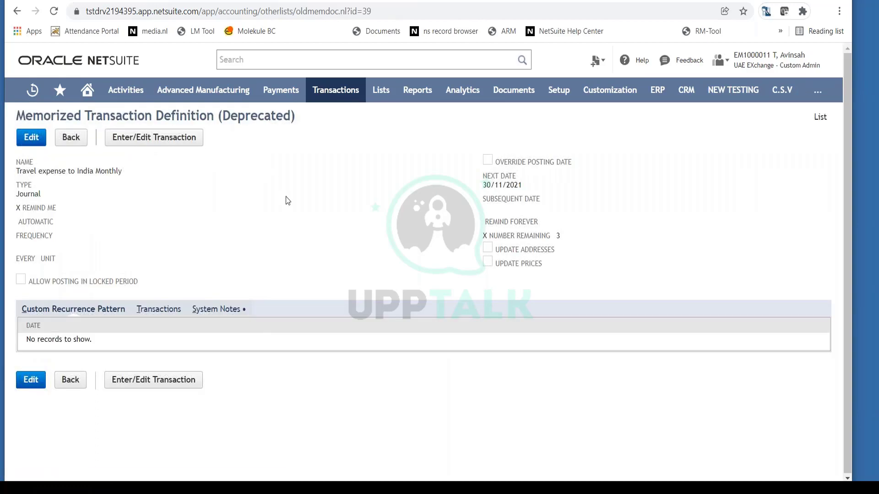
mouse_move(333, 97)
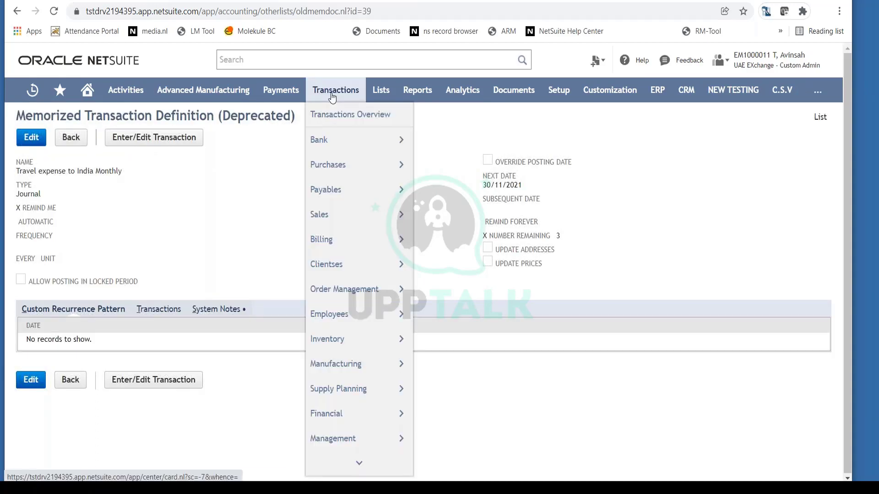
scroll(352, 314, down, 2)
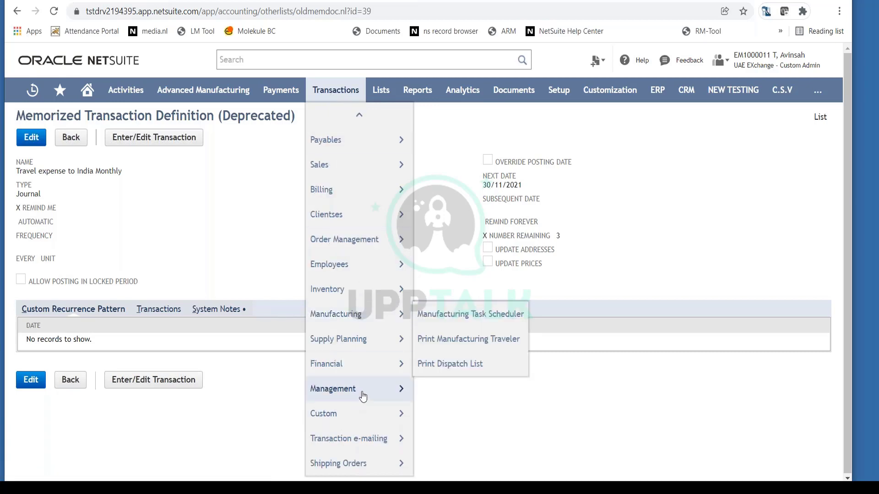
mouse_move(368, 389)
mouse_move(490, 323)
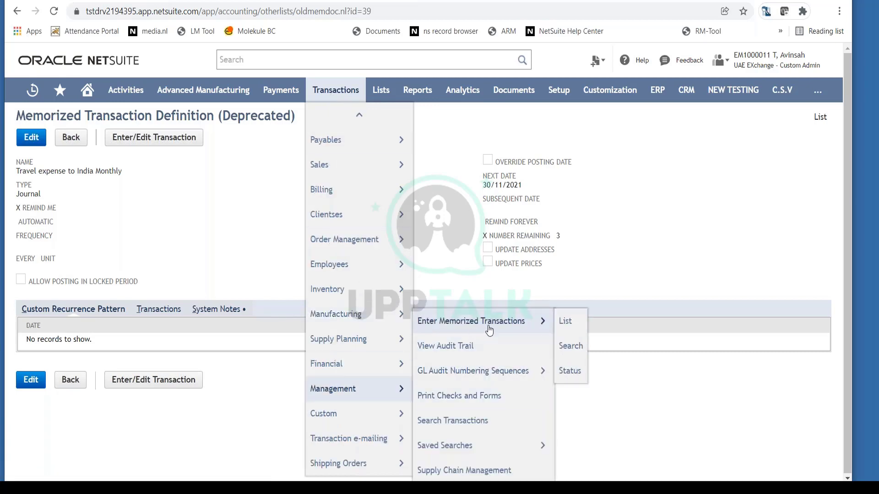
click(565, 319)
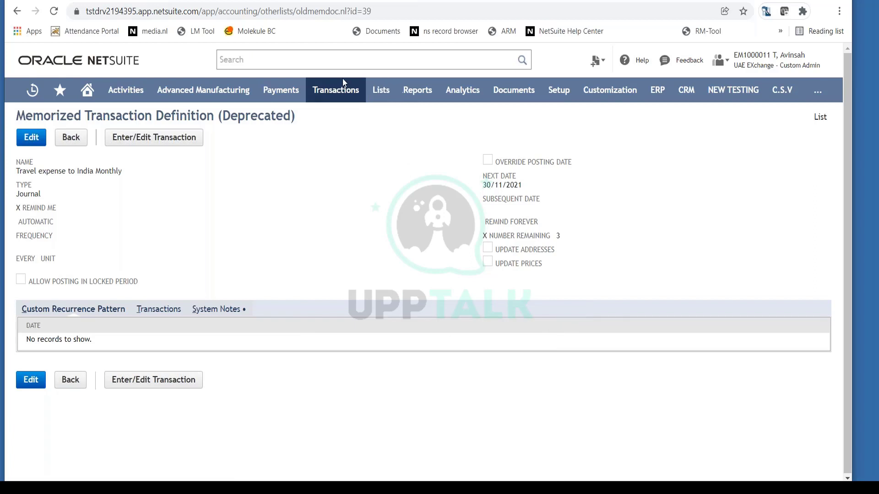
mouse_move(342, 81)
mouse_move(359, 438)
mouse_move(502, 335)
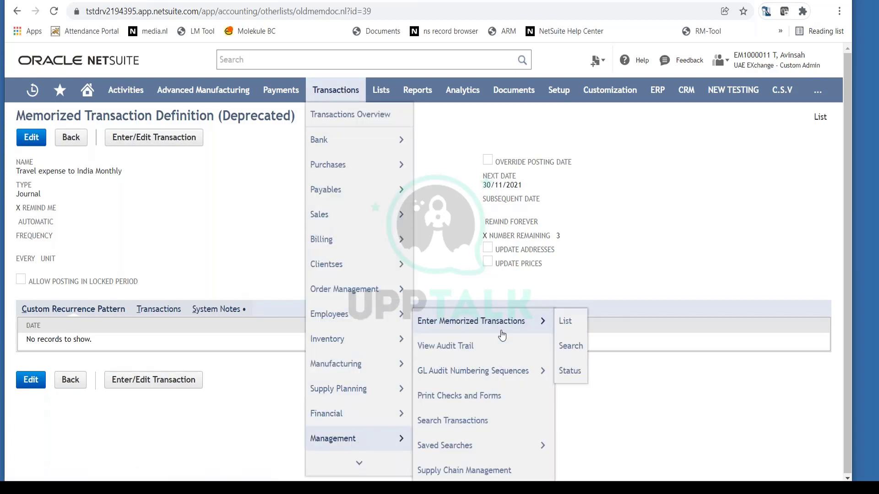
click(568, 322)
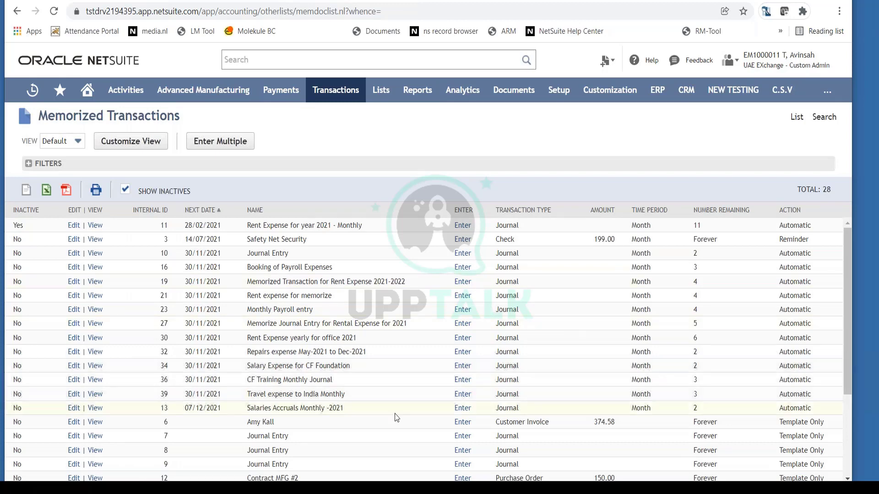
double_click(274, 394)
click(301, 412)
triple_click(316, 395)
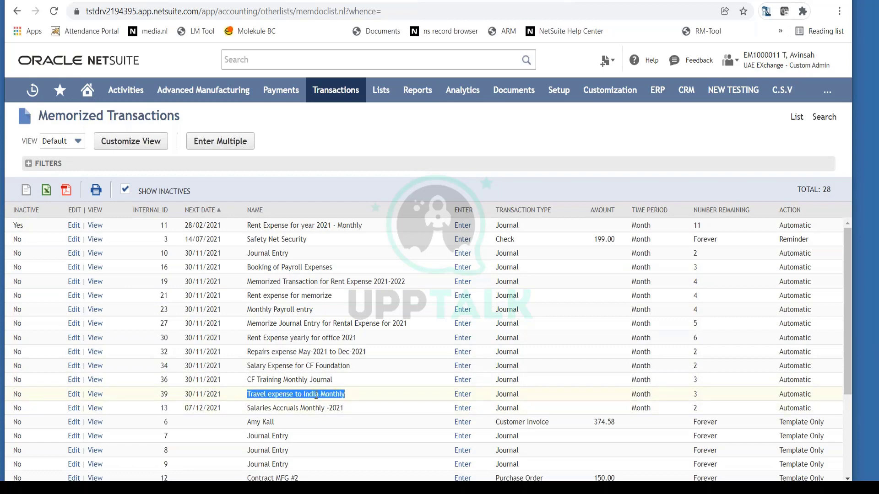
triple_click(201, 394)
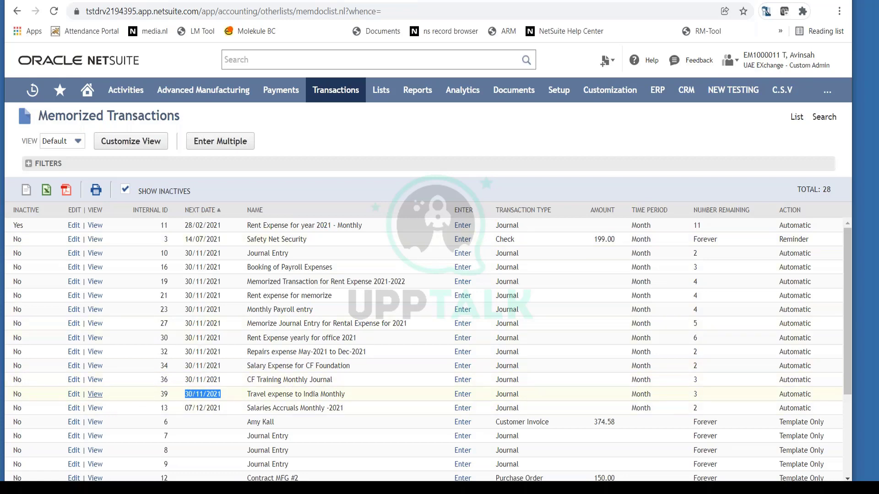
click(74, 394)
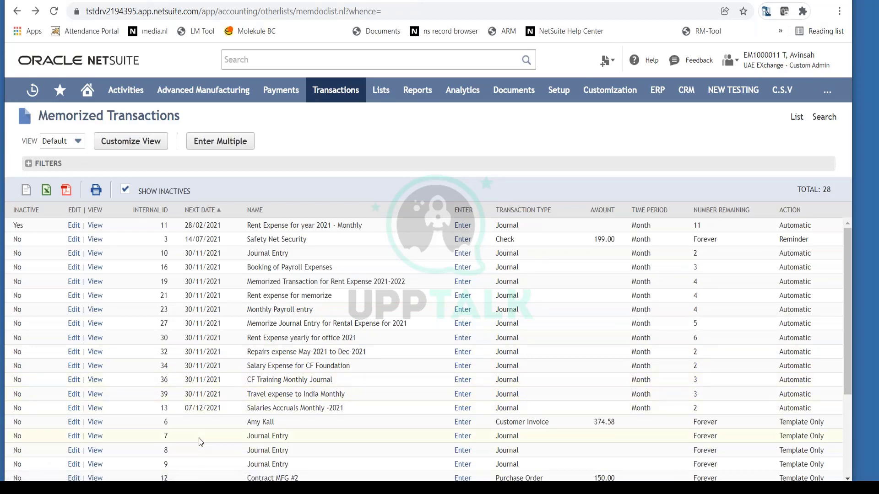
Enter the Travel expense journal dated 30/11/2021 with Approved status and save it.
click(463, 396)
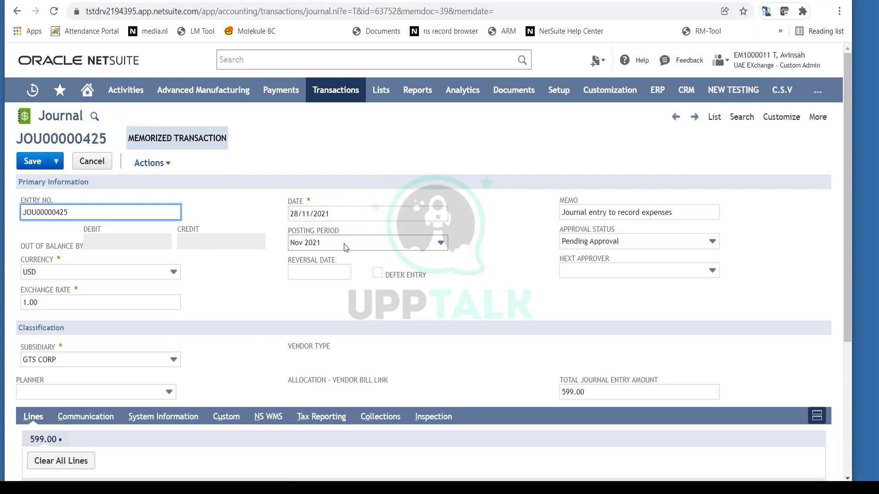
click(454, 219)
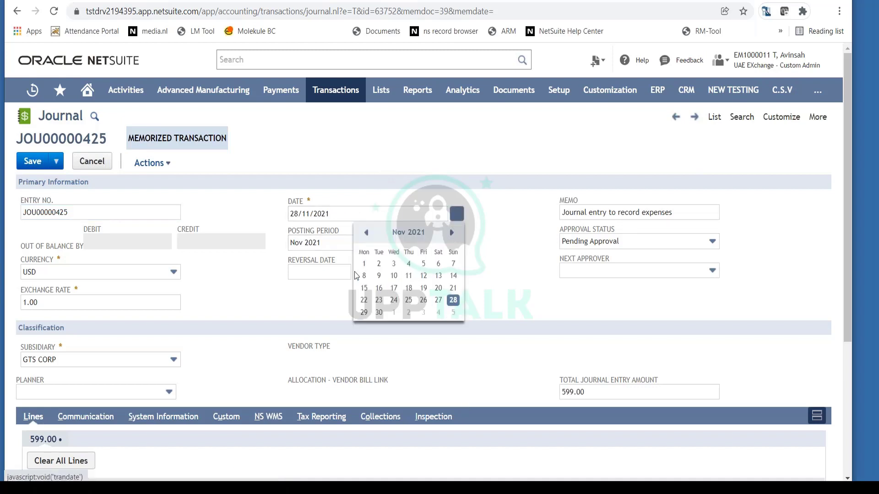
click(376, 314)
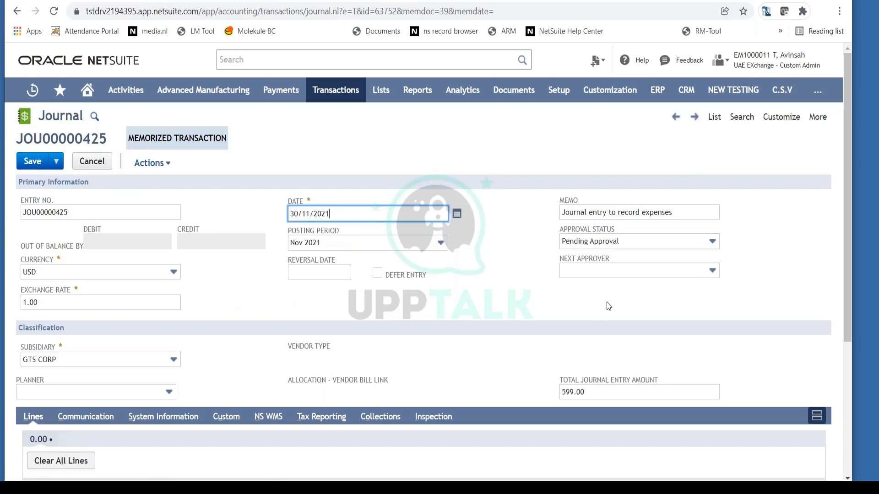
click(631, 243)
click(618, 272)
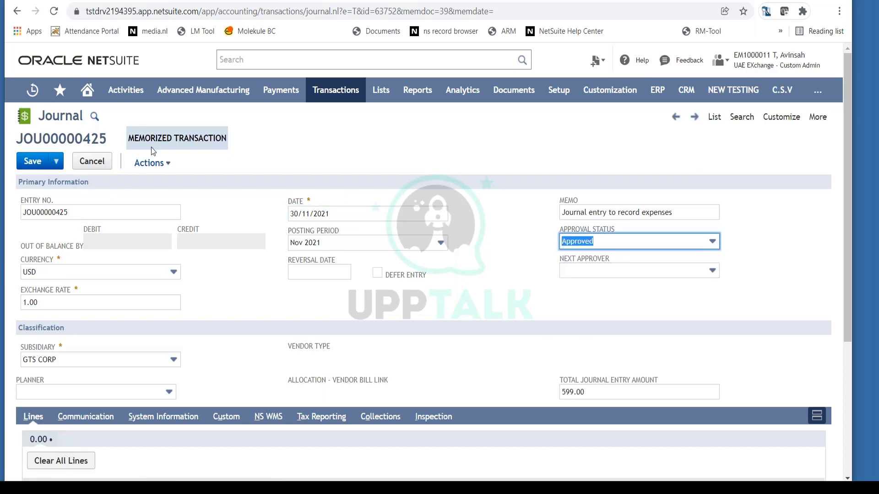
click(45, 166)
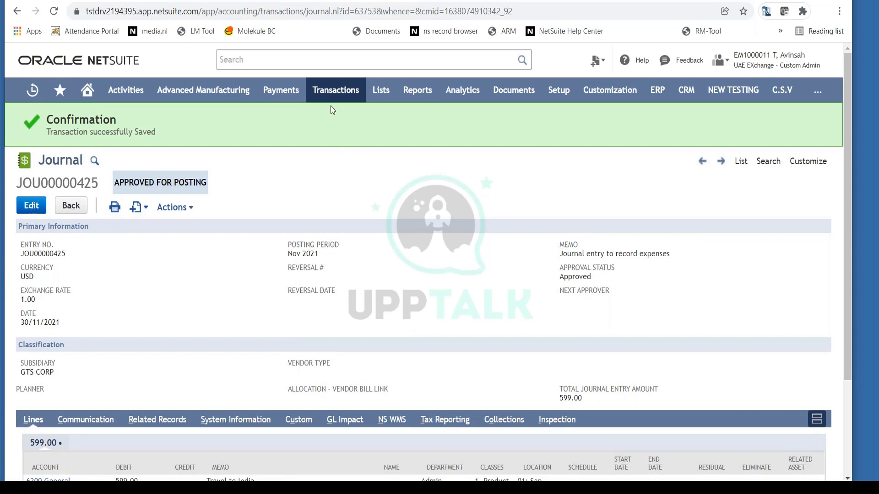
Return to the Memorized Transactions list.
mouse_move(328, 98)
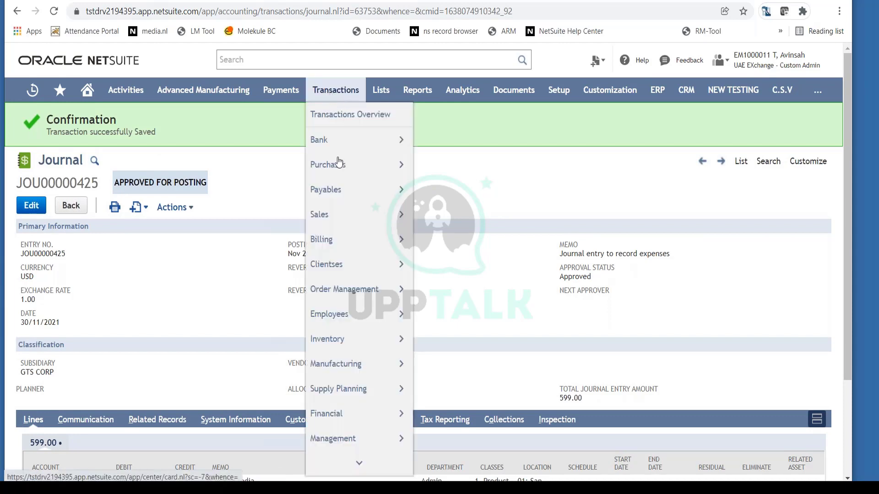
mouse_move(368, 440)
mouse_move(499, 326)
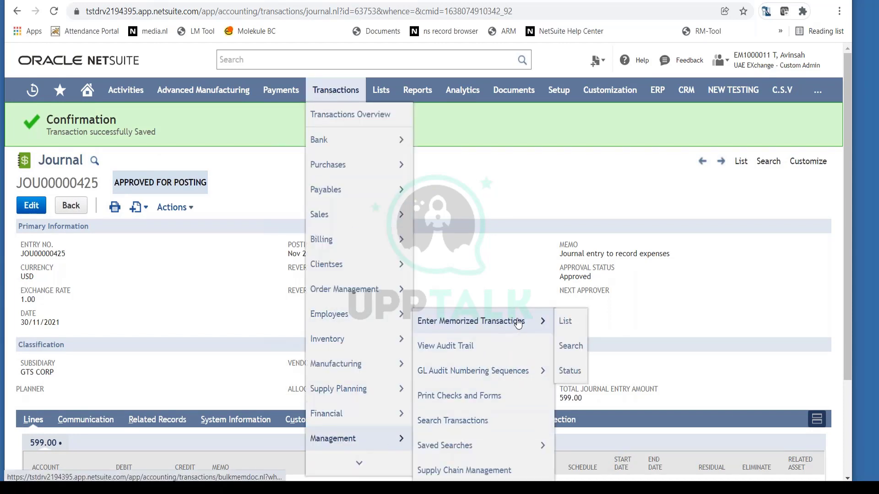
click(569, 323)
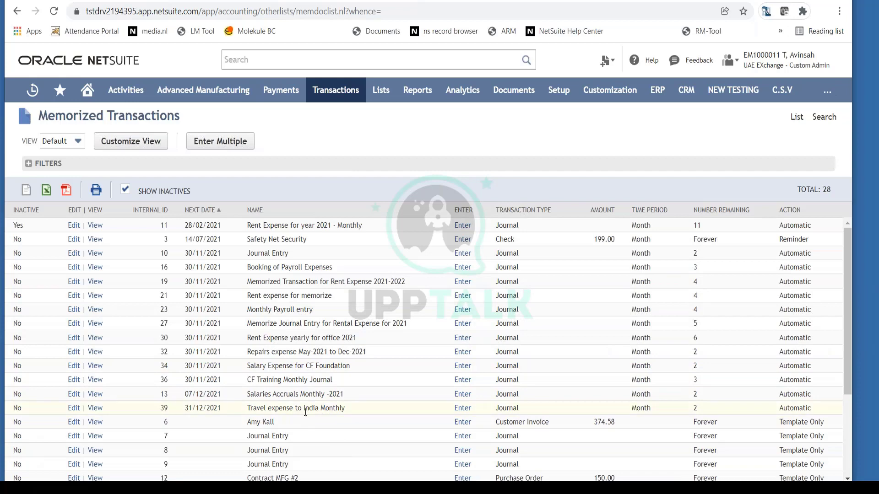
Verify the Travel expense row shows next date 31/12/2021 and 2 remaining.
double_click(209, 407)
drag(205, 408, 195, 408)
click(204, 411)
triple_click(211, 408)
click(220, 408)
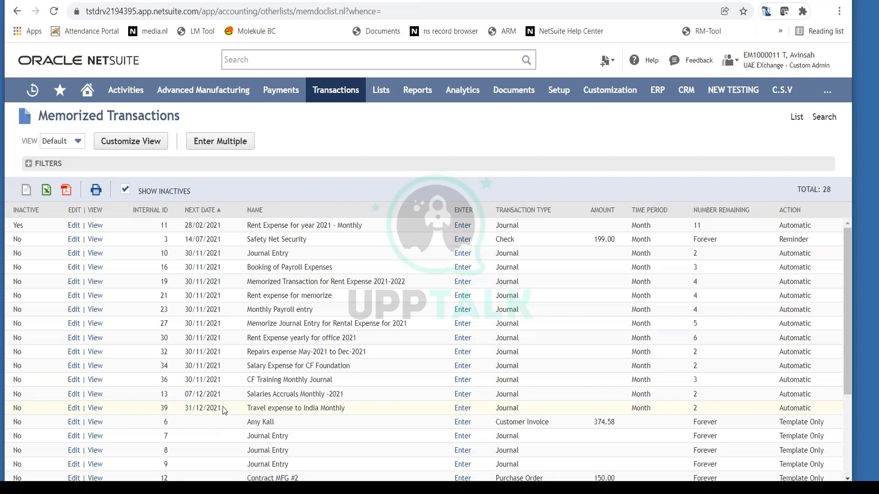
double_click(695, 407)
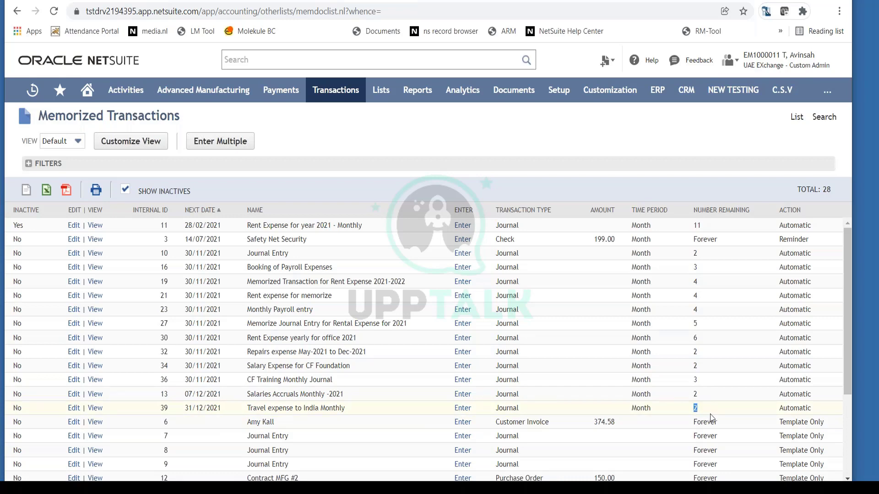